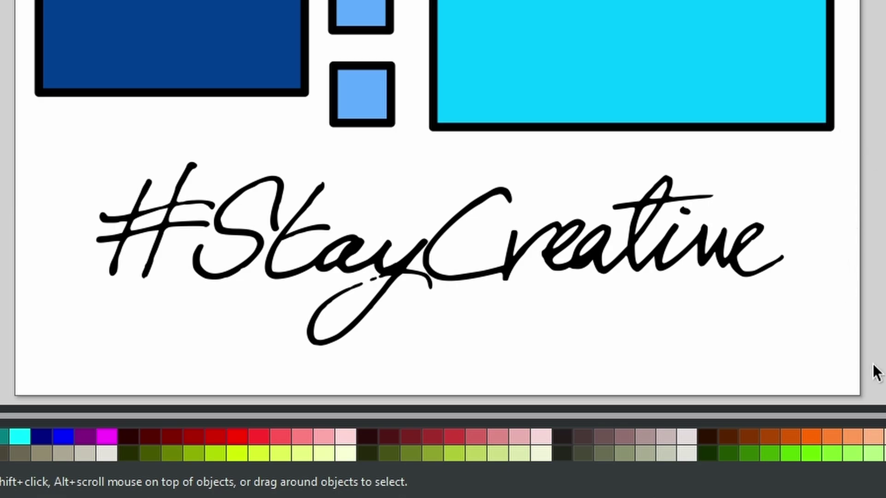
# Select the #StayCreative handwriting image on the canvas
pyautogui.click(557, 254)
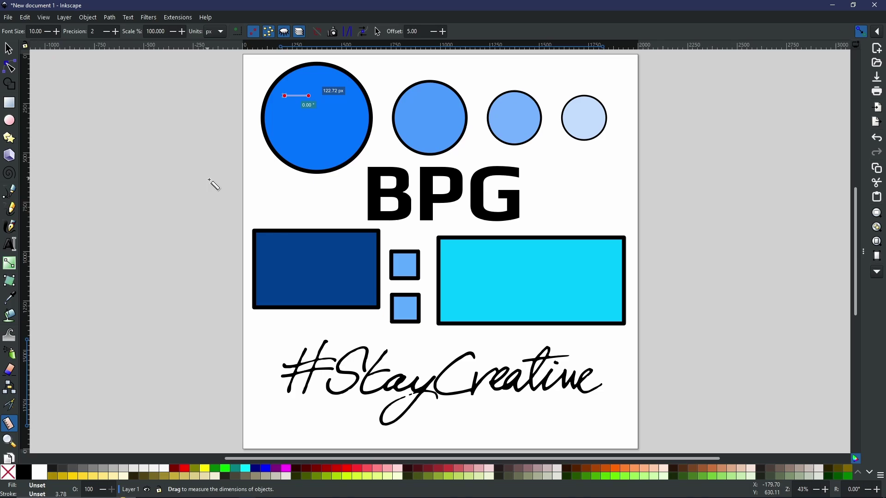
pyautogui.moveTo(319, 146)
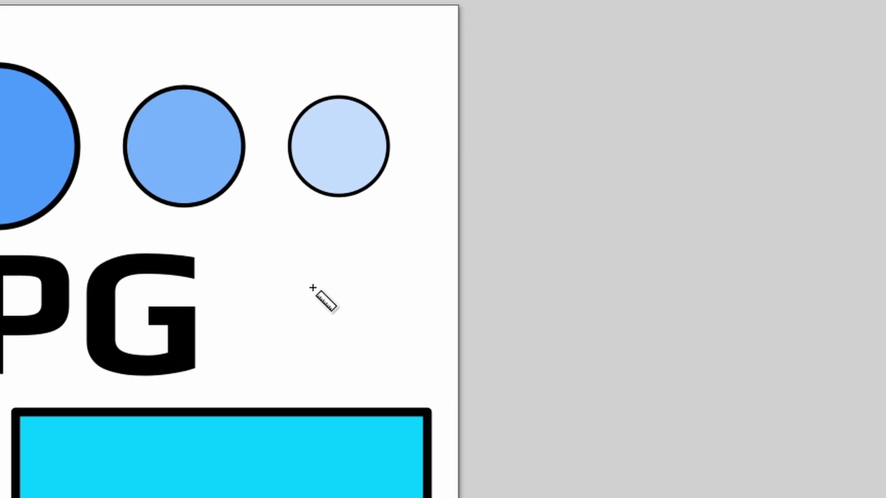
# Measure from beside BPG out past the page edge, settling at 1208.69 px at 0.33°
pyautogui.moveTo(308, 286); pyautogui.dragTo(430, 354)
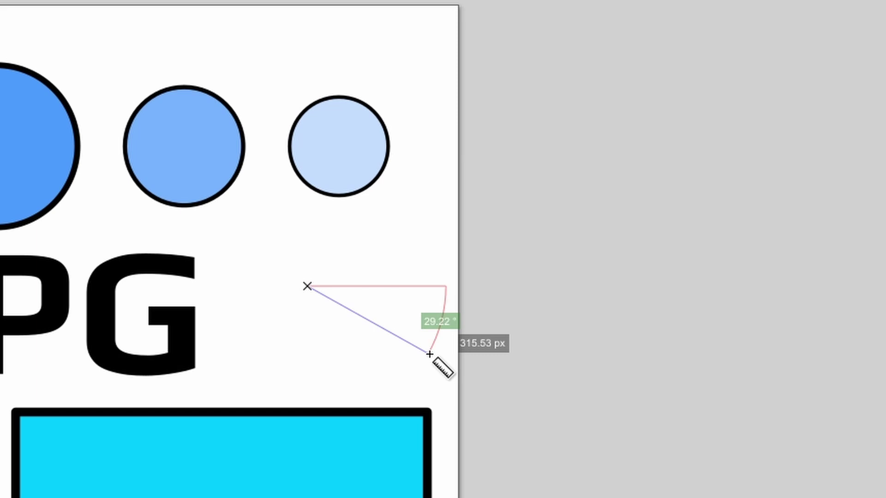
pyautogui.moveTo(429, 354); pyautogui.dragTo(397, 289)
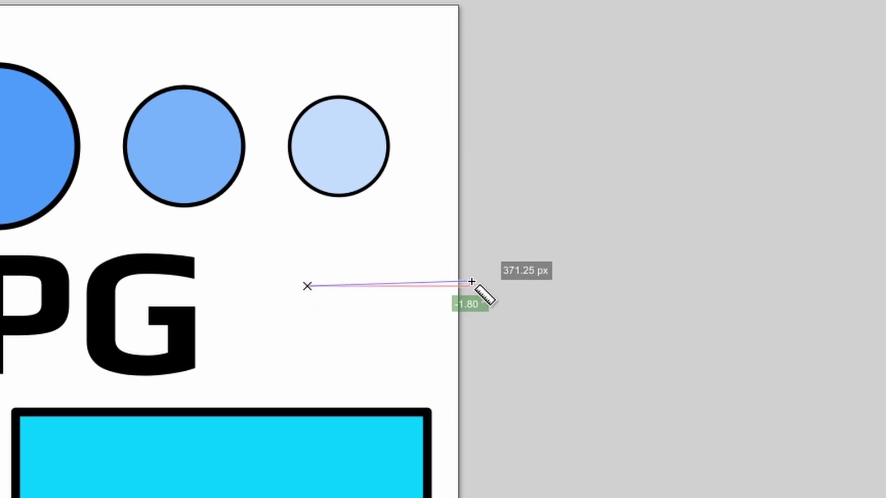
pyautogui.moveTo(471, 282); pyautogui.dragTo(822, 287)
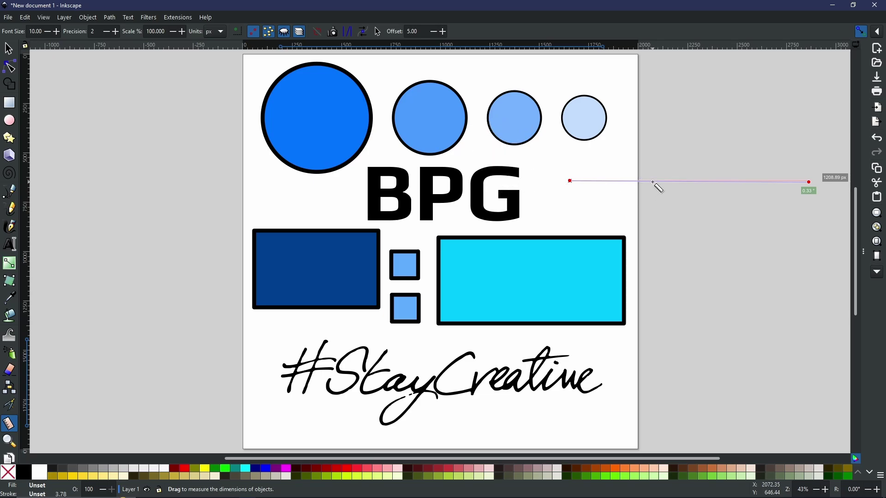
# Stretch the measurement from the page's left edge across all four circles, reading 1719.61 px
pyautogui.moveTo(652, 202); pyautogui.dragTo(212, 113)
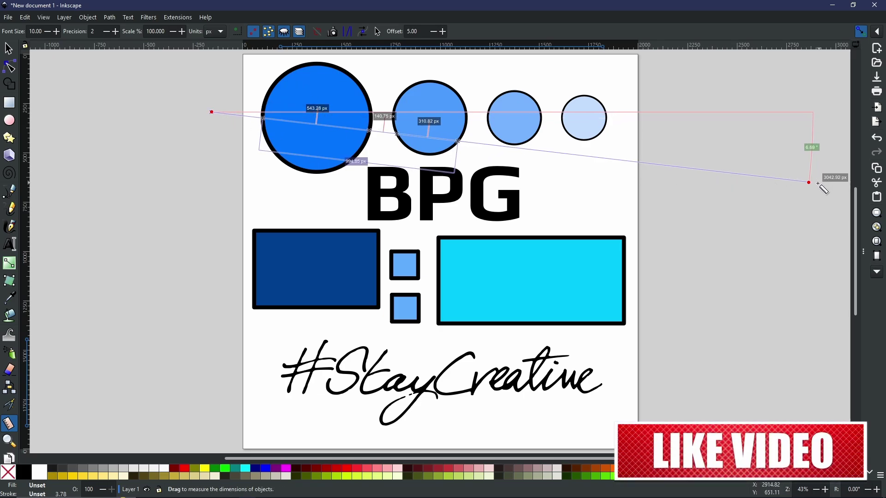
pyautogui.moveTo(810, 183); pyautogui.dragTo(649, 111)
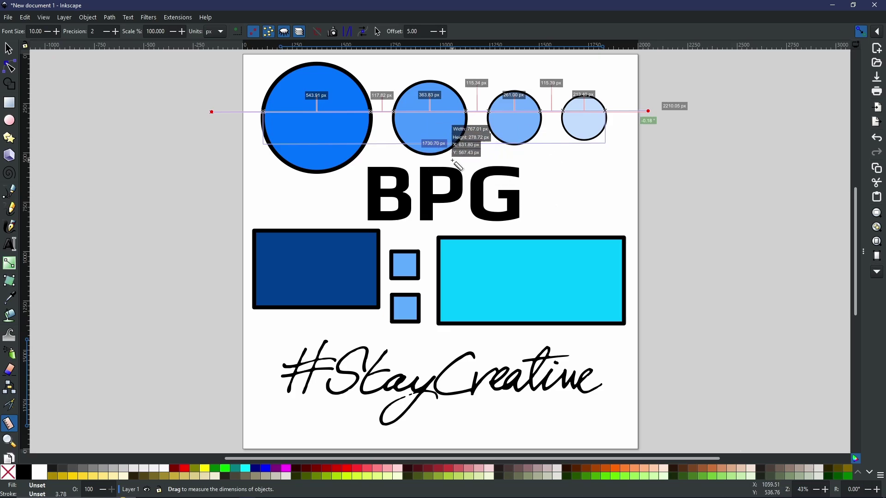
pyautogui.scroll(6, 257, 118)
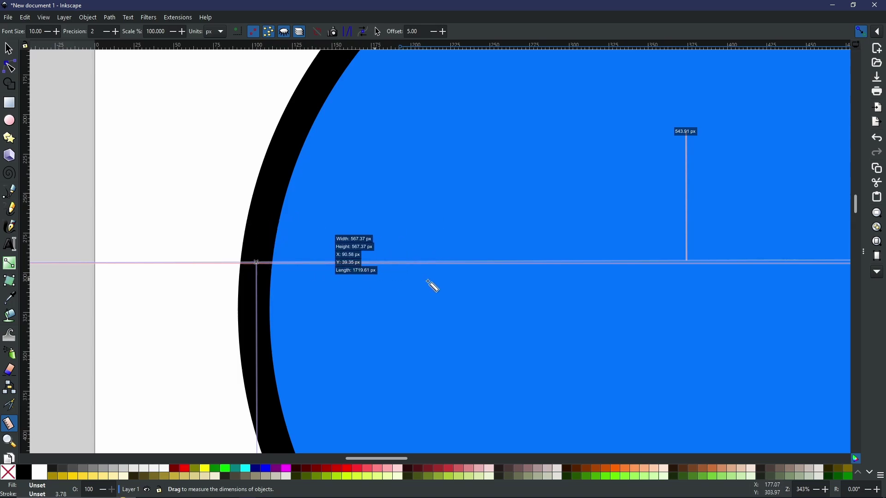
# Redraw the measurement diagonally from left of the big circle, reading 2213.50 px at 32.77°
pyautogui.scroll(-2, 496, 294)
pyautogui.hscroll(10, 499, 304)
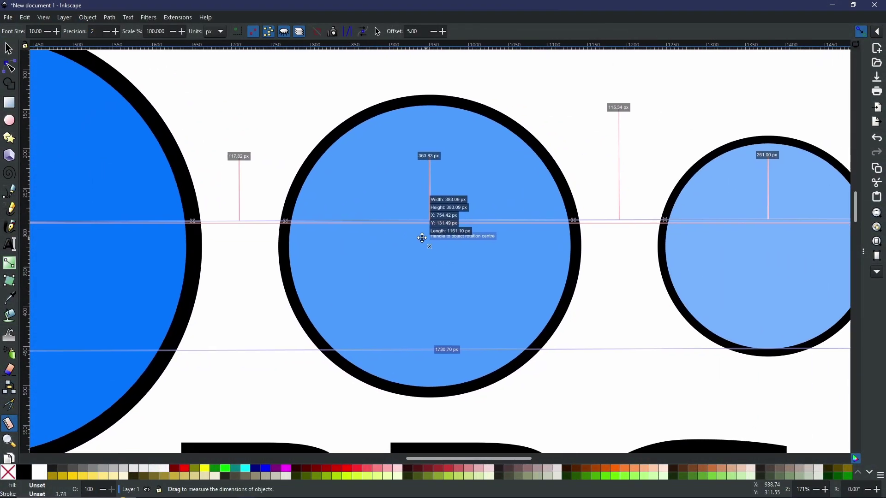
pyautogui.hscroll(2, 406, 238)
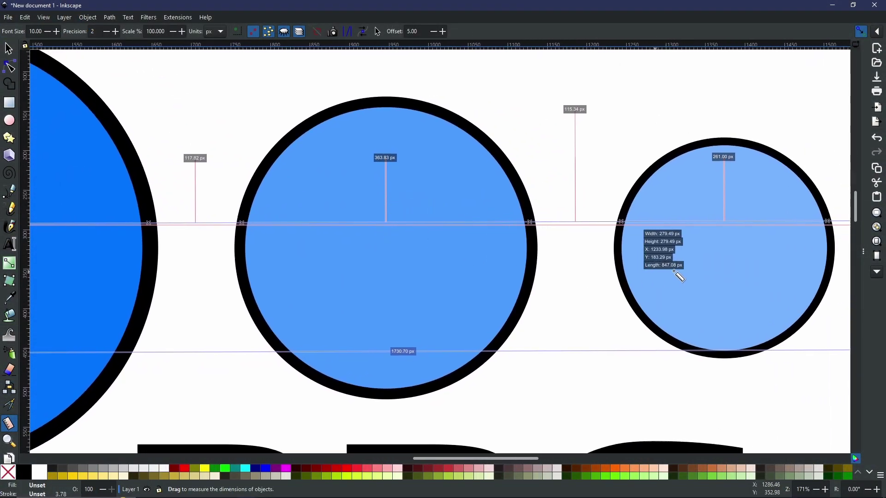
pyautogui.hscroll(5, 792, 257)
pyautogui.hscroll(10, 692, 254)
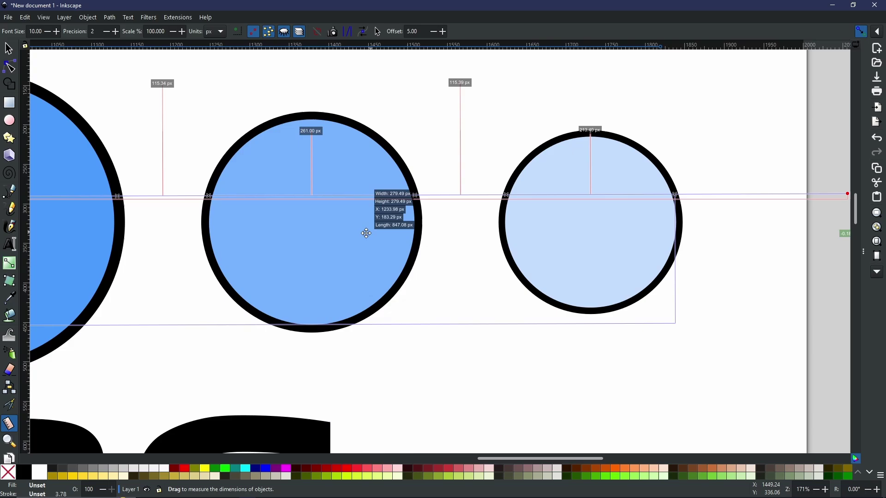
pyautogui.moveTo(697, 243); pyautogui.dragTo(551, 246)
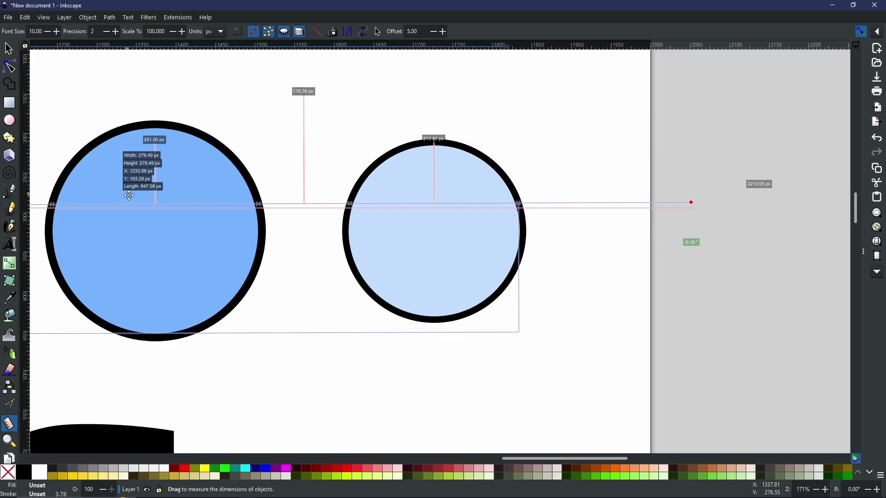
pyautogui.moveTo(125, 193); pyautogui.dragTo(617, 175)
pyautogui.scroll(-1, 617, 174)
pyautogui.hscroll(-5, 286, 267)
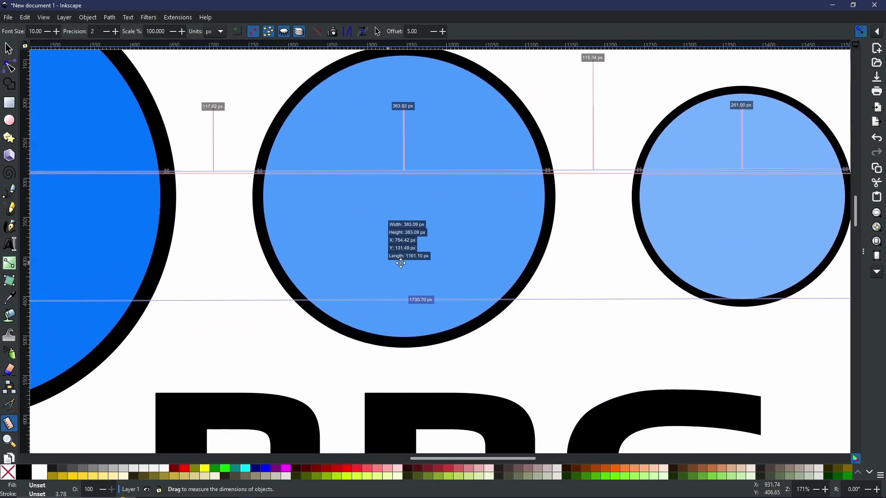
pyautogui.scroll(-2, 619, 301)
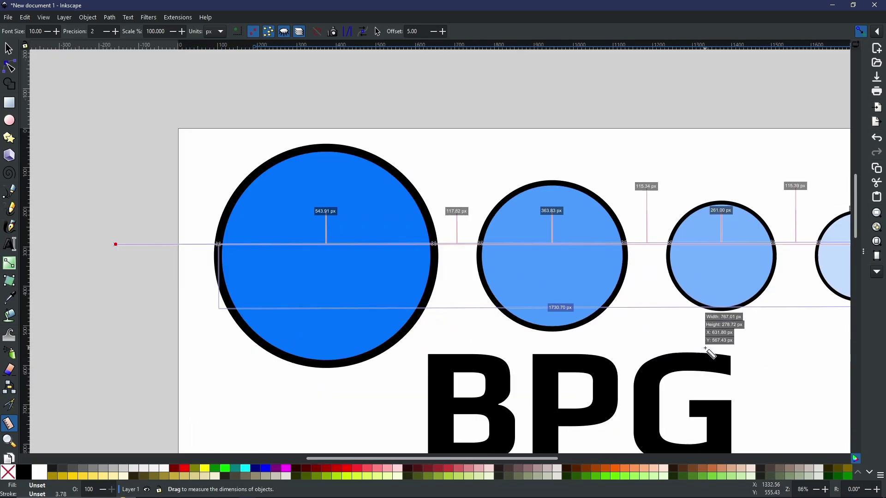
pyautogui.scroll(-2, 716, 356)
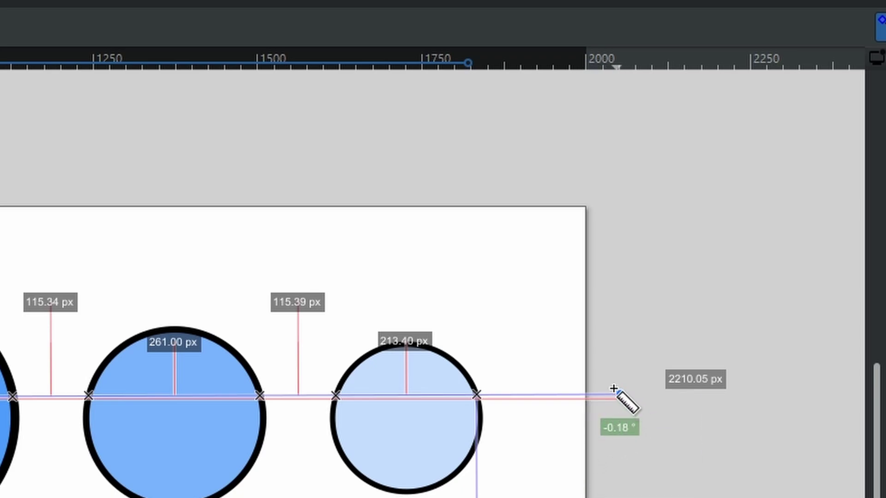
pyautogui.moveTo(613, 389); pyautogui.dragTo(540, 158)
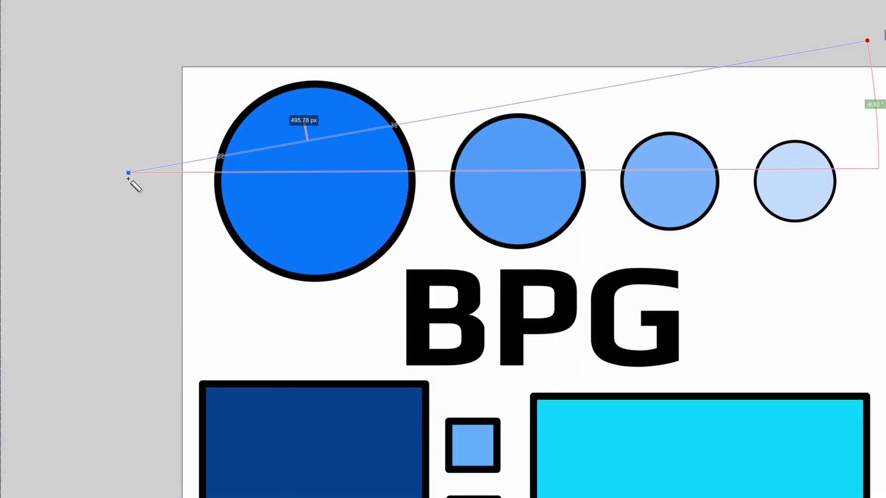
pyautogui.moveTo(128, 173); pyautogui.dragTo(85, 195)
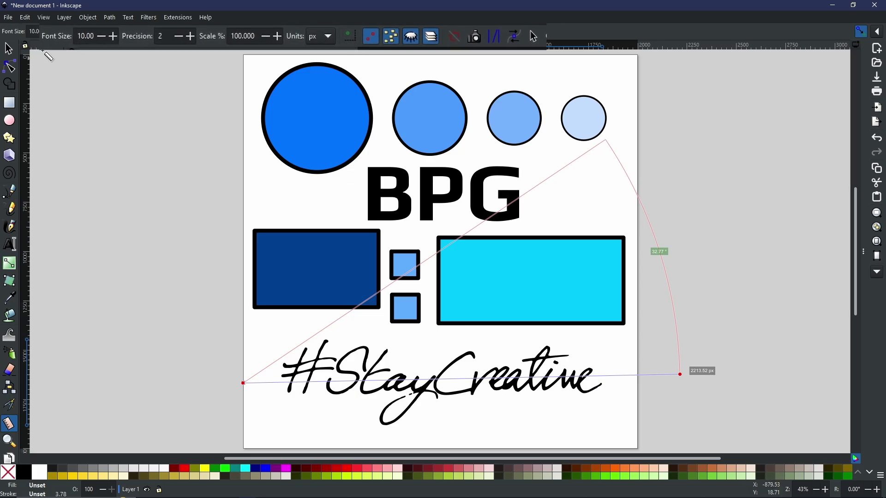
# Set the measurement label font size to 25
pyautogui.doubleClick(37, 32)
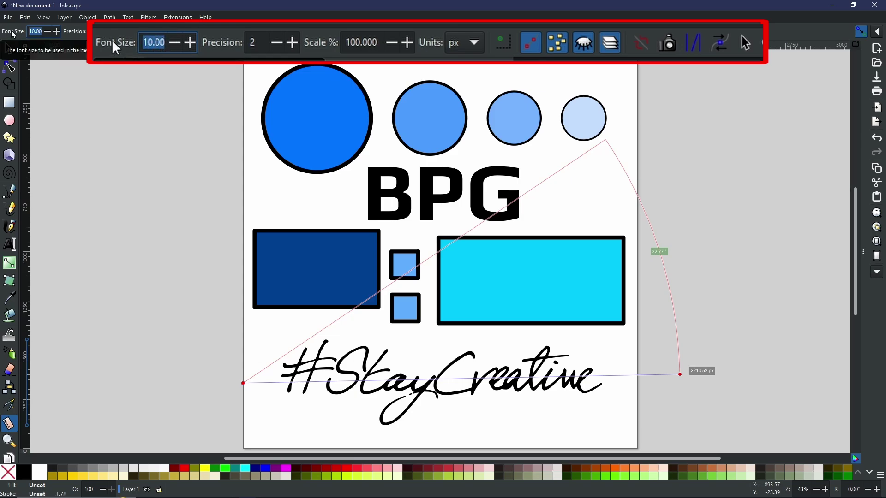
pyautogui.write('25')
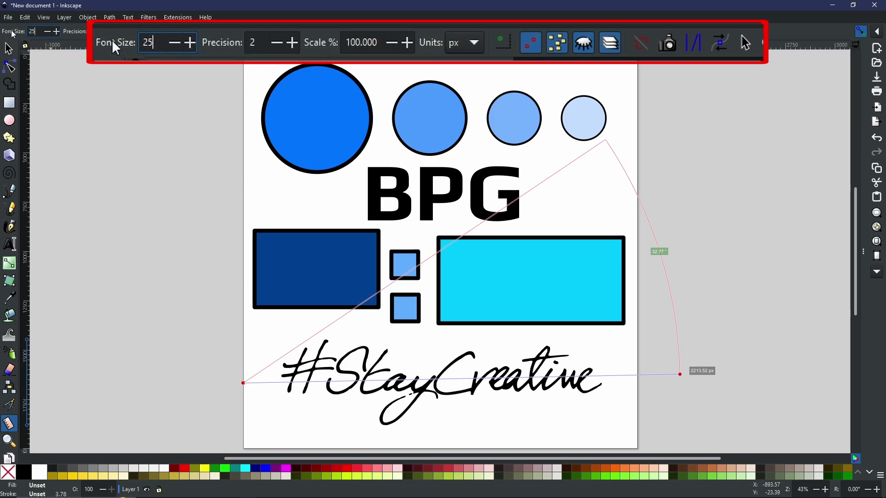
pyautogui.press('Return')
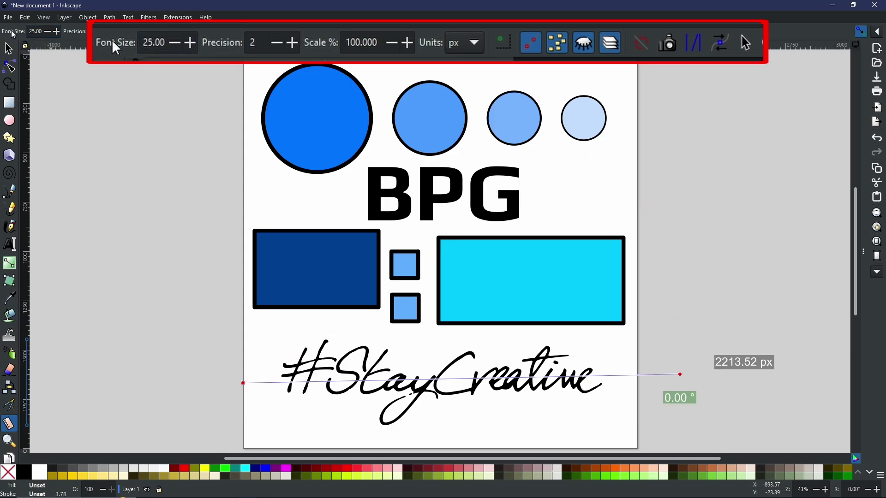
# Lower the measurement precision to 1 decimal place, giving 2213.5 px
pyautogui.click(276, 45)
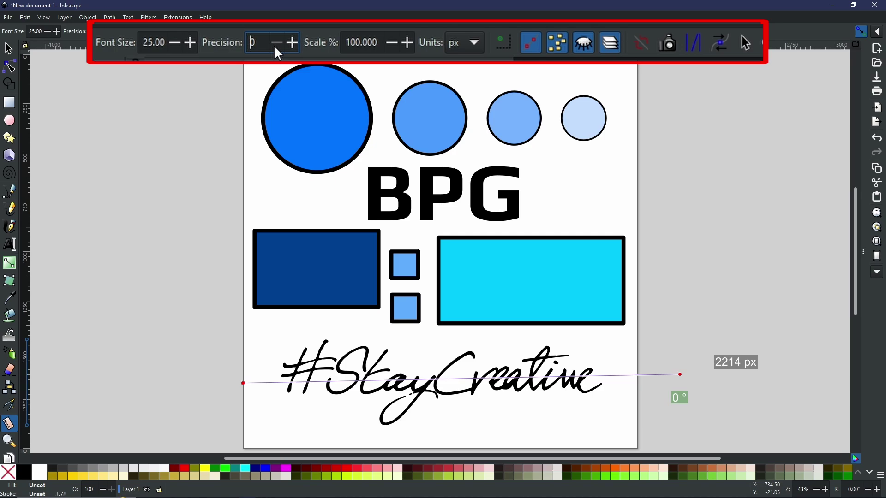
pyautogui.scroll(1, 275, 46)
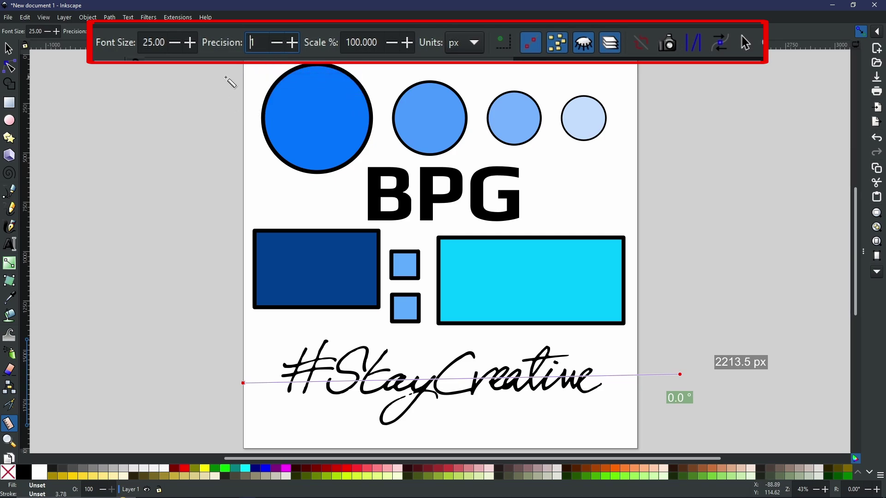
# Keep px as the unit and measure across the row of top circles, totalling 2465.9 px
pyautogui.click(470, 41)
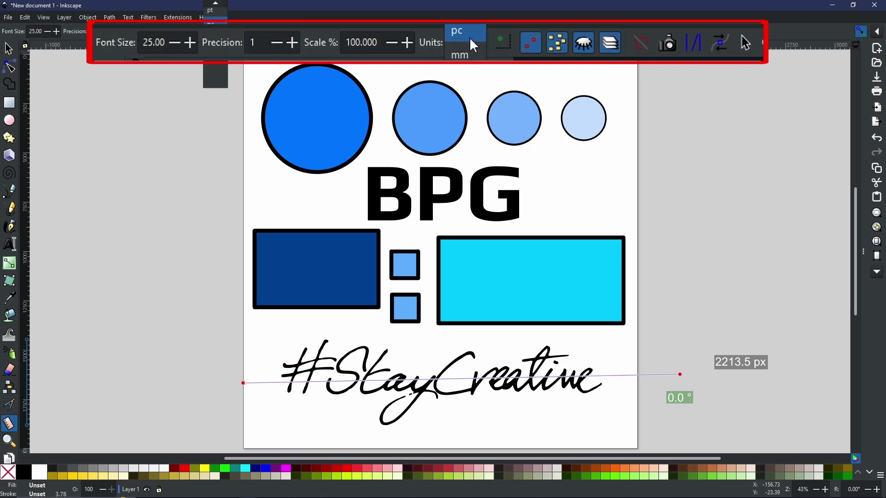
pyautogui.scroll(3, 463, 37)
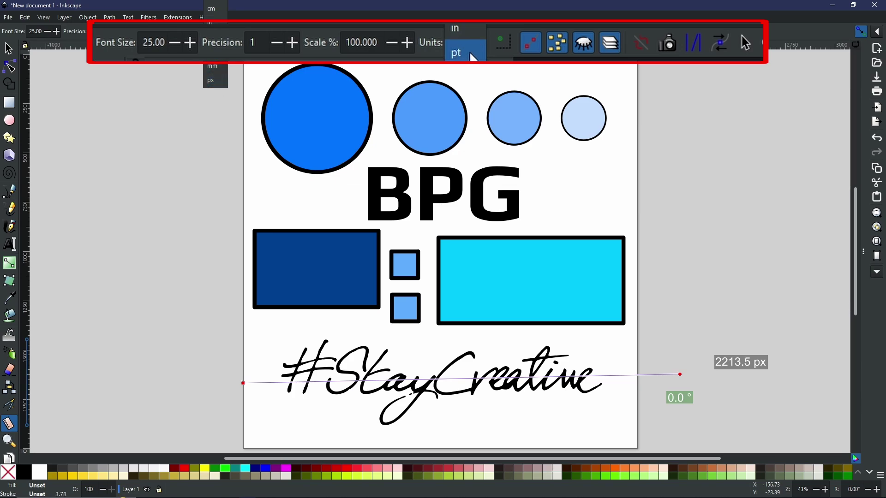
pyautogui.click(216, 81)
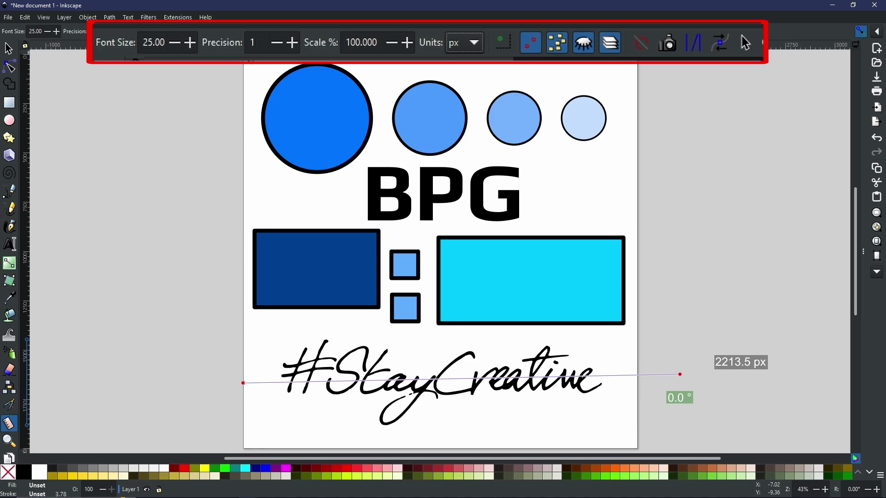
pyautogui.moveTo(201, 108); pyautogui.dragTo(688, 116)
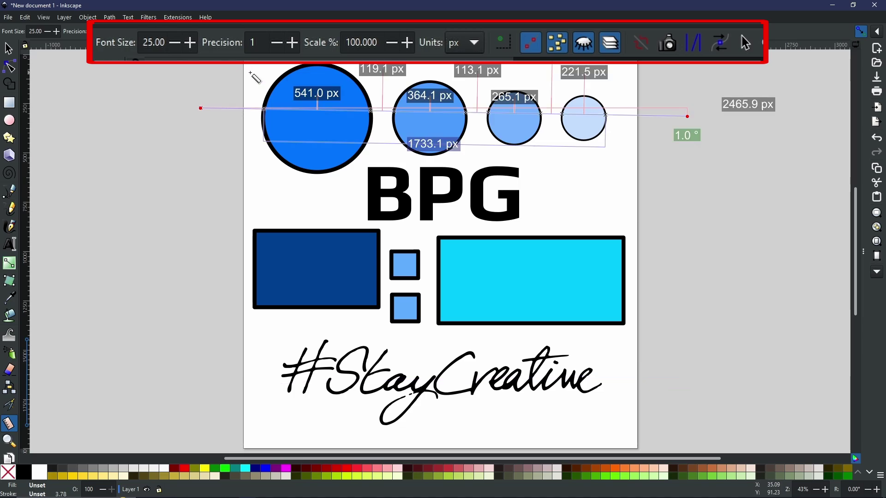
# Turn on measuring of all items crossed by the line
pyautogui.click(510, 48)
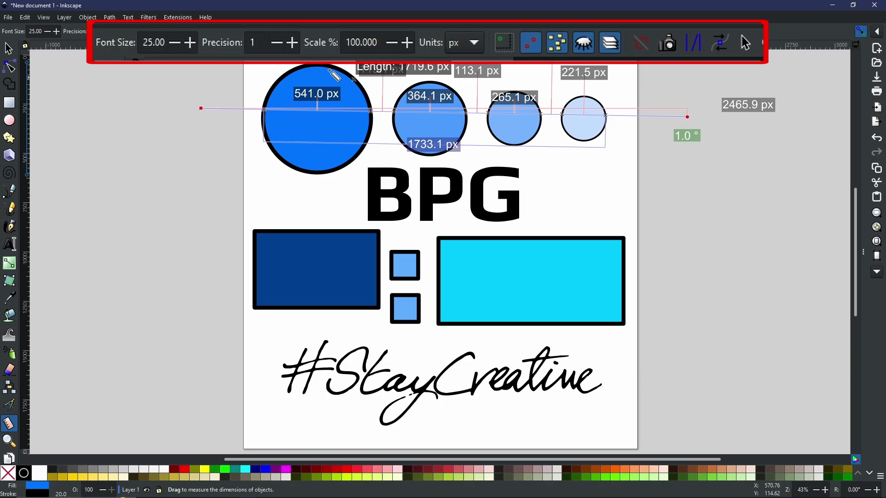
# Also show start and end segment lengths, such as 319.8 px and 413.0 px
pyautogui.click(533, 43)
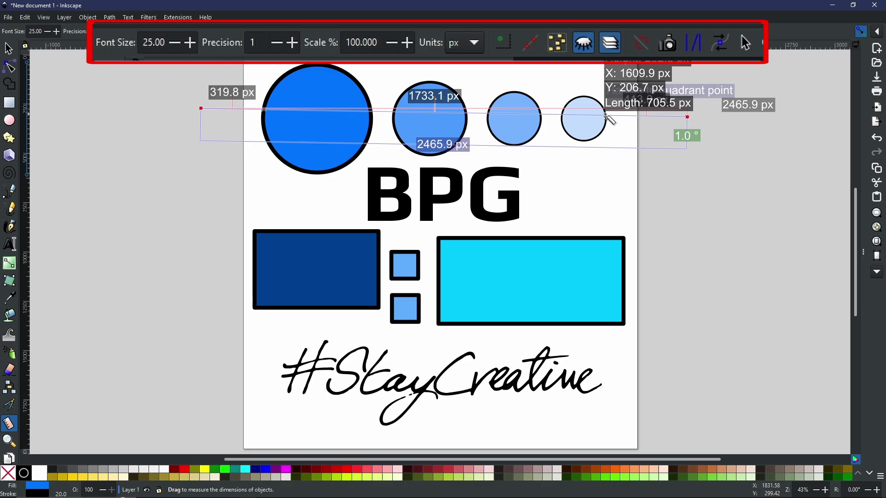
# Enable intermediate measurements labelling gaps between circles, such as 113.1 px
pyautogui.click(557, 42)
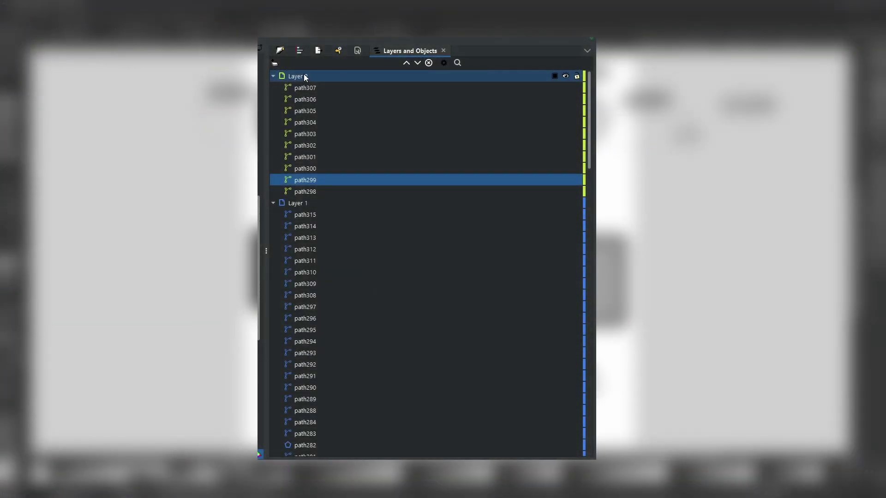
# Inspect the paths in Layer 2, then make Layer 1 current and inspect its paths
pyautogui.click(305, 76)
pyautogui.click(311, 89)
pyautogui.click(314, 99)
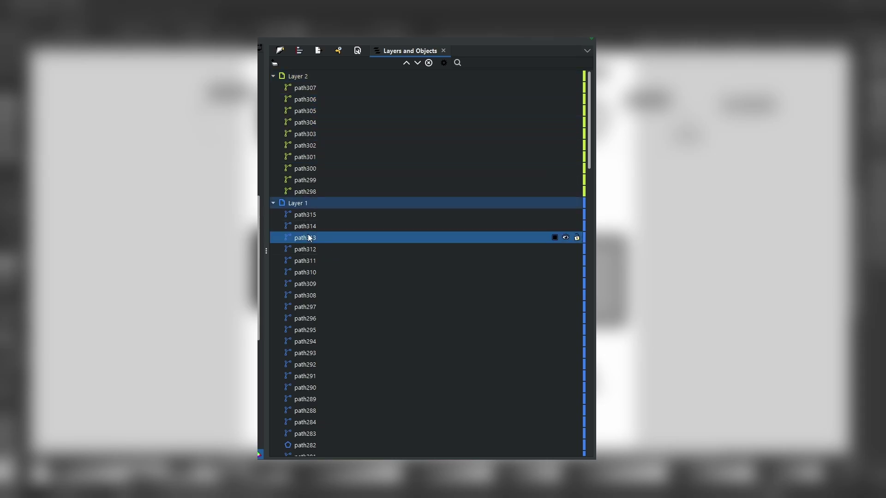
pyautogui.click(300, 262)
pyautogui.click(319, 308)
pyautogui.click(302, 319)
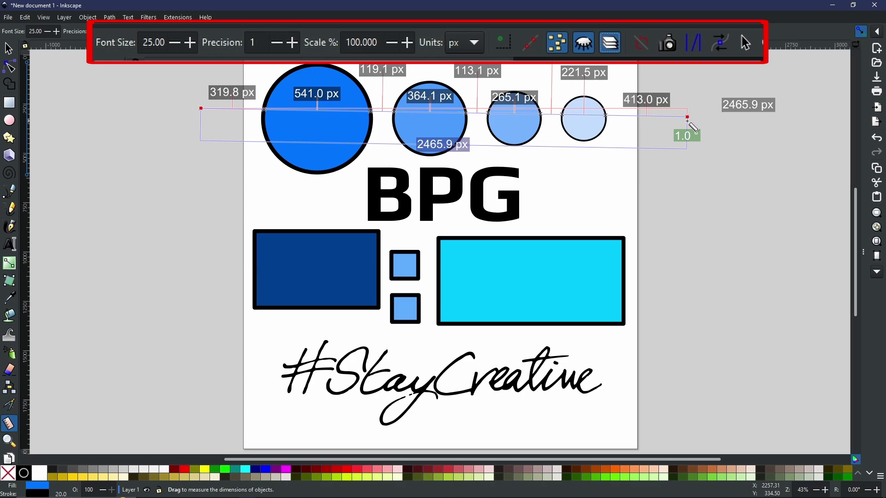
# Reverse the circle measurement and drag its endpoints so it spans 2568.5 px
pyautogui.click(640, 43)
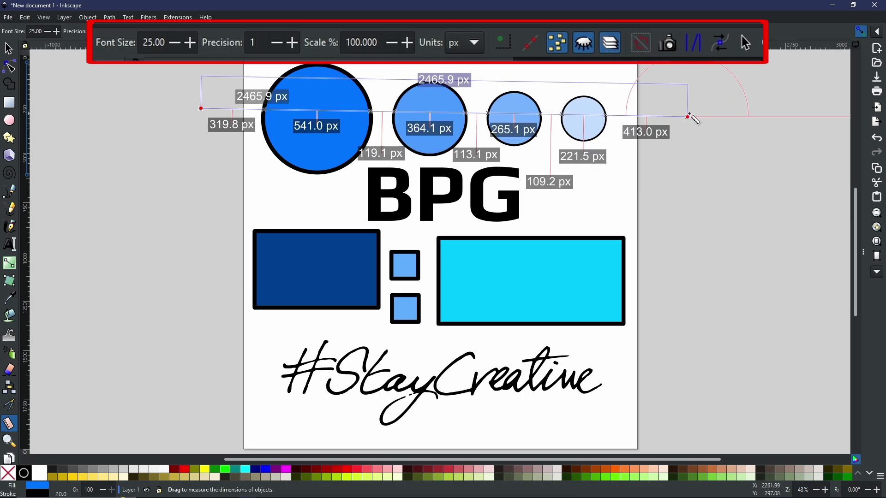
pyautogui.moveTo(688, 117)
pyautogui.mouseDown()
pyautogui.moveTo(683, 106)
pyautogui.moveTo(691, 112)
pyautogui.moveTo(688, 134)
pyautogui.moveTo(698, 118)
pyautogui.mouseUp()
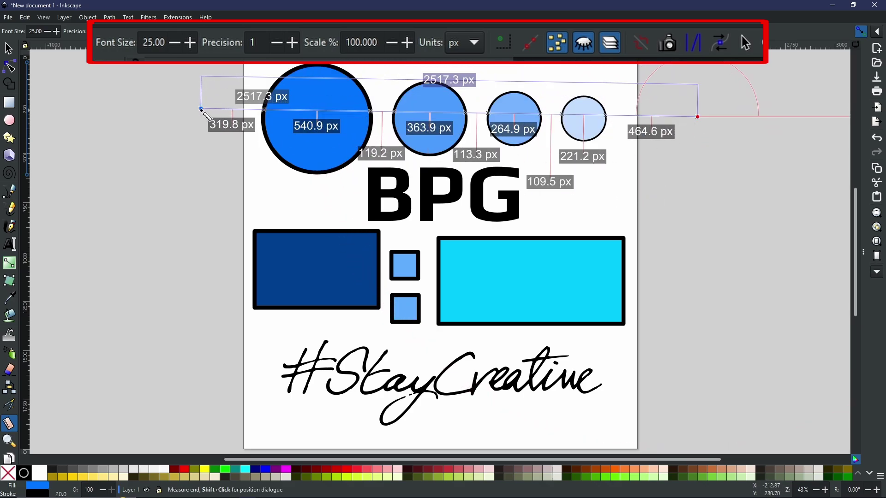
pyautogui.moveTo(202, 110); pyautogui.dragTo(201, 117)
pyautogui.moveTo(204, 123); pyautogui.dragTo(468, 375)
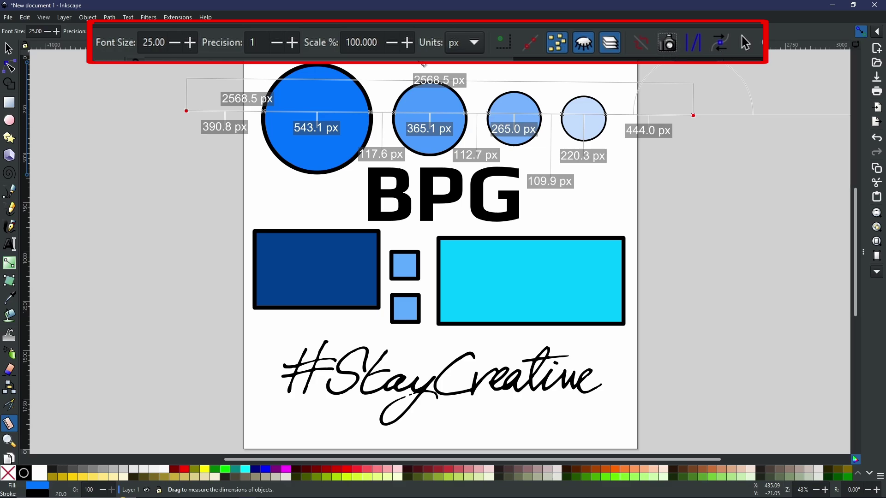
# Measure across the rectangle row (2465.5 px) and turn every edge crossing into guides
pyautogui.moveTo(430, 118)
pyautogui.moveTo(204, 262); pyautogui.dragTo(699, 262)
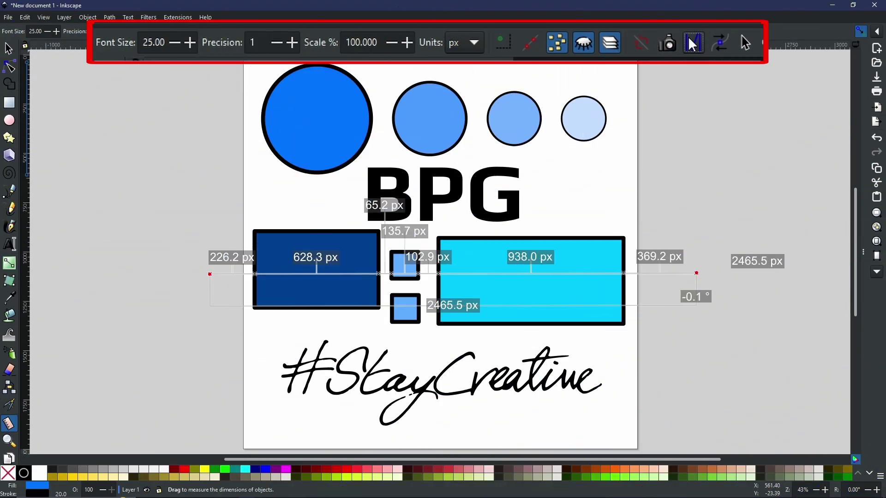
pyautogui.click(693, 43)
# Convert the measurement to guides again and re-measure across the row of circles
pyautogui.click(693, 44)
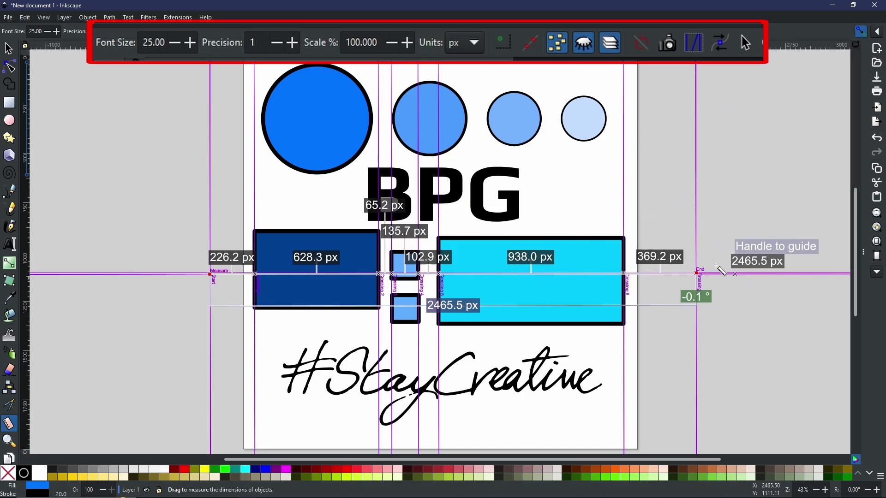
pyautogui.moveTo(224, 108); pyautogui.dragTo(696, 108)
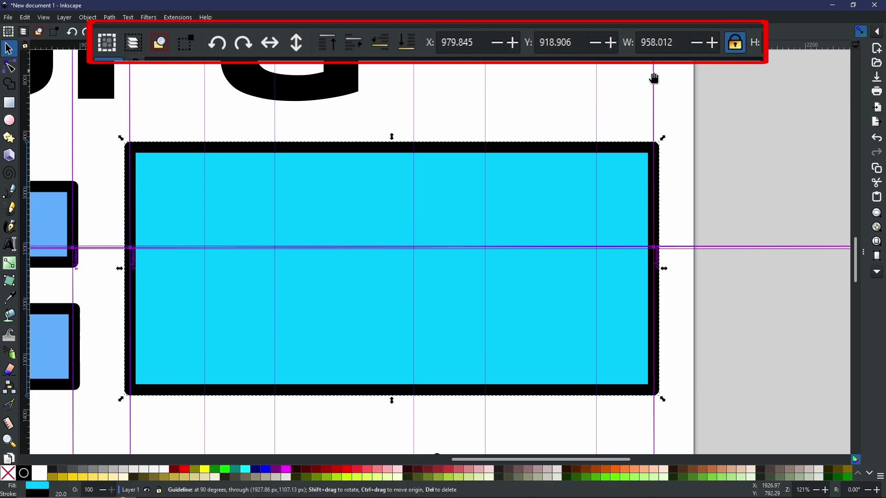
# Deselect the cyan rectangle, delete all guides, fit the whole drawing and return to measuring
pyautogui.click(520, 90)
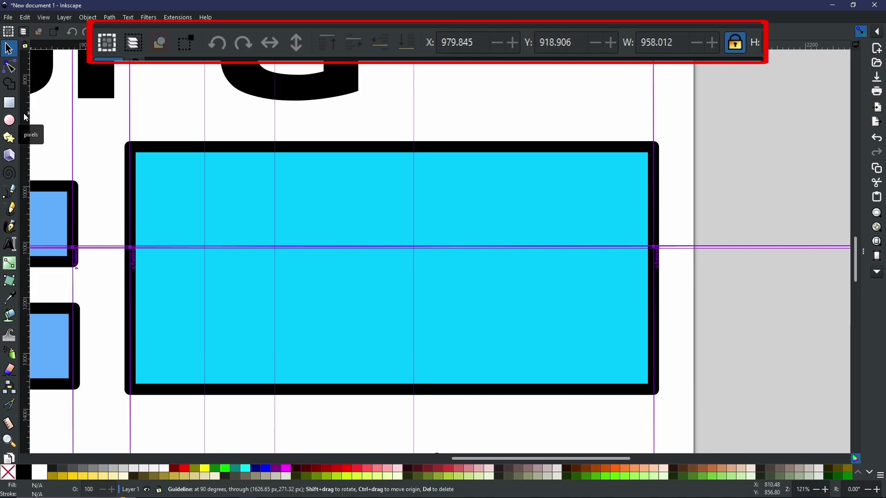
pyautogui.press('|')
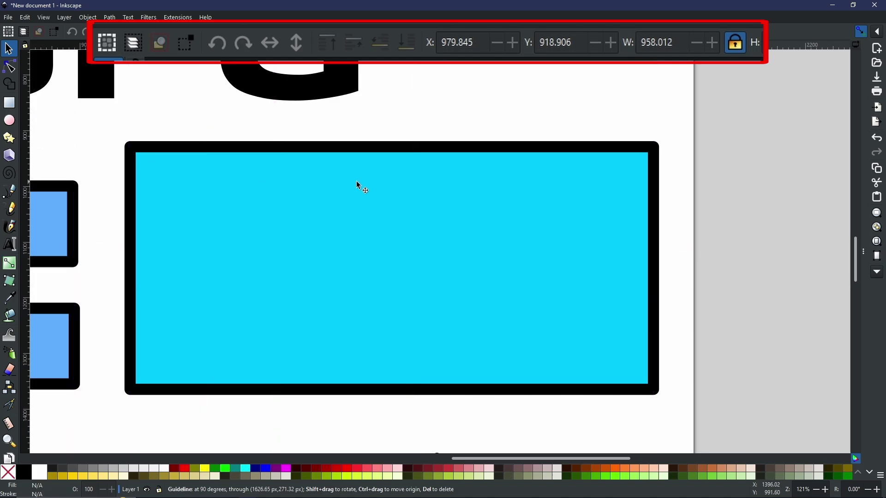
pyautogui.press('m')
pyautogui.press('4')
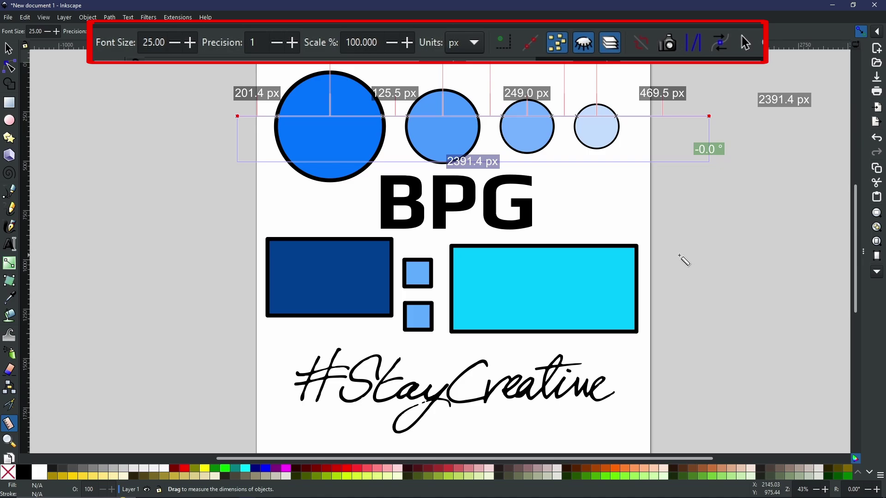
# Enable intermediate measurements and re-measure the circles at 2418.7 px with widths and gaps labelled
pyautogui.click(721, 46)
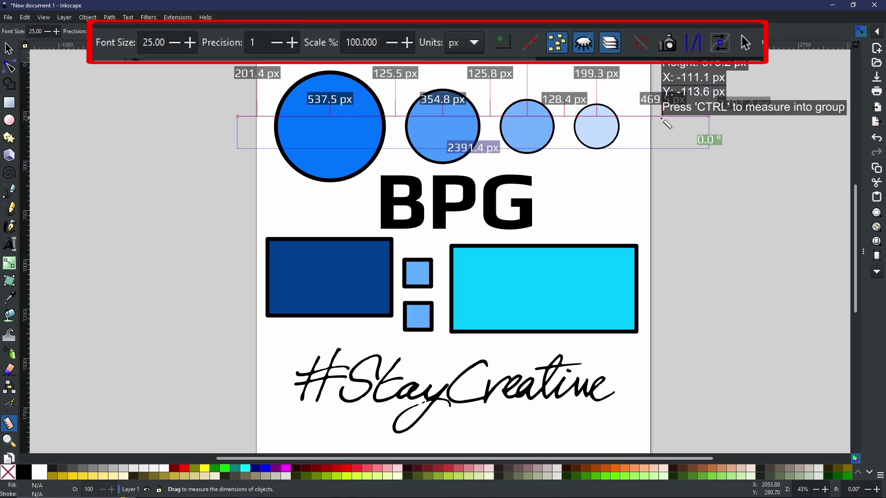
pyautogui.press('Escape')
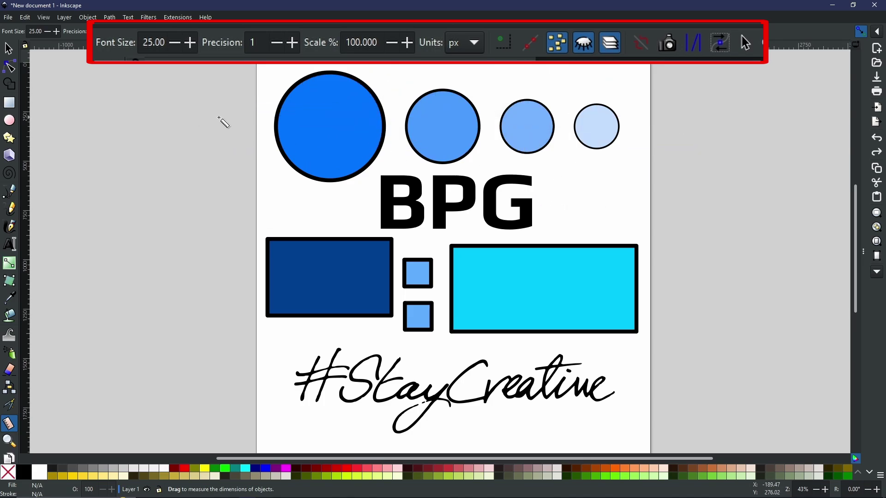
pyautogui.moveTo(218, 117); pyautogui.dragTo(696, 117)
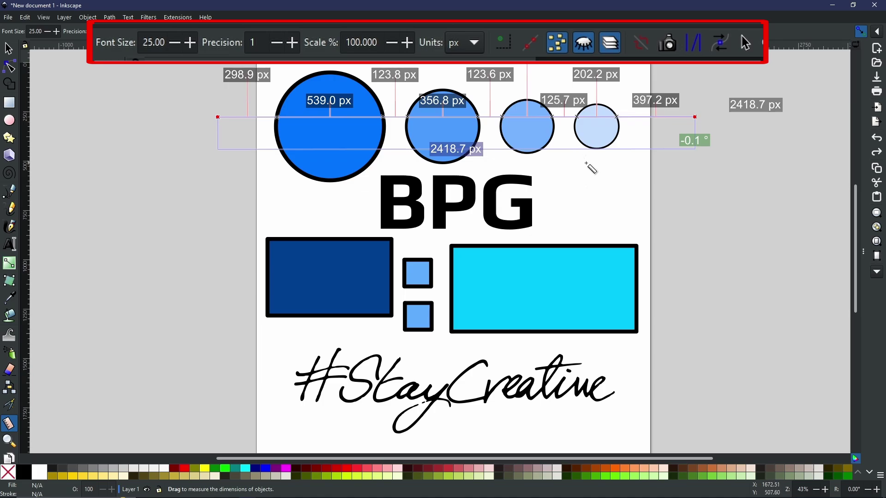
pyautogui.click(9, 48)
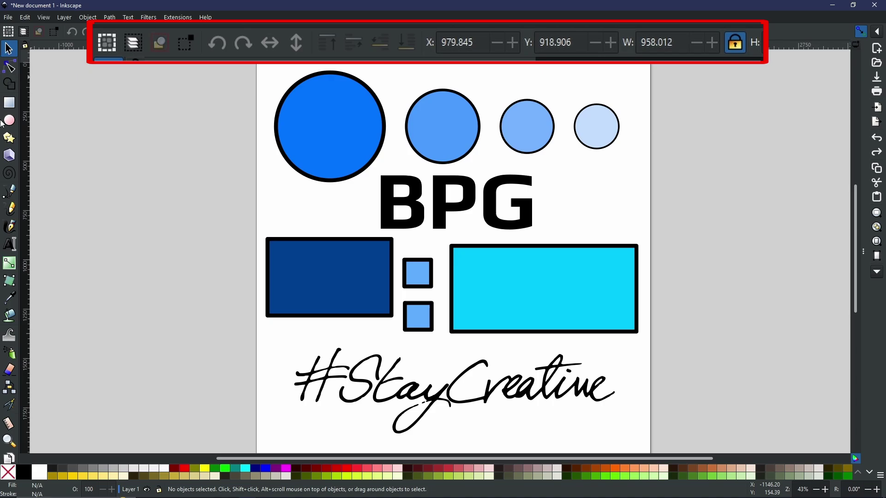
pyautogui.click(10, 423)
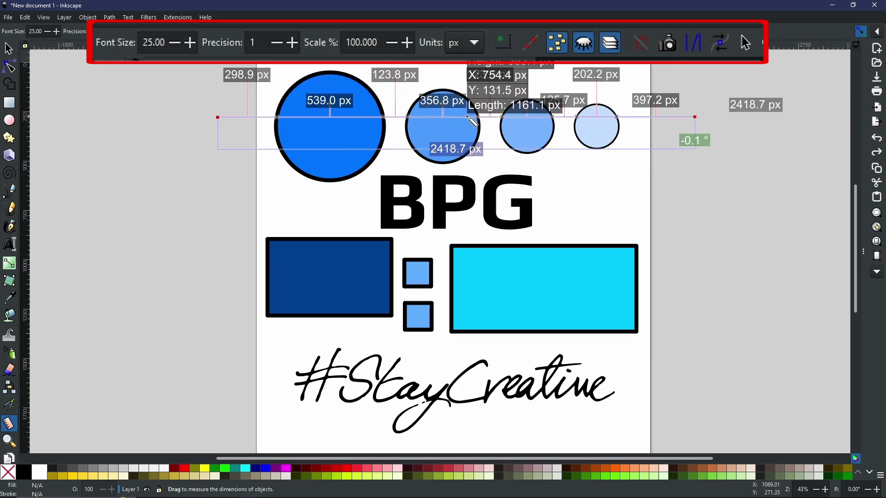
# Convert the circle measurement into a 46-object group and nudge it into position
pyautogui.click(720, 44)
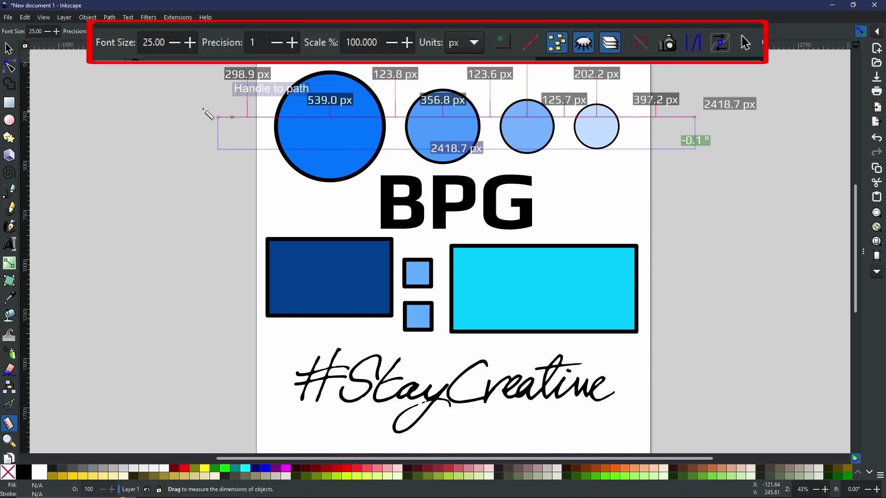
pyautogui.click(12, 48)
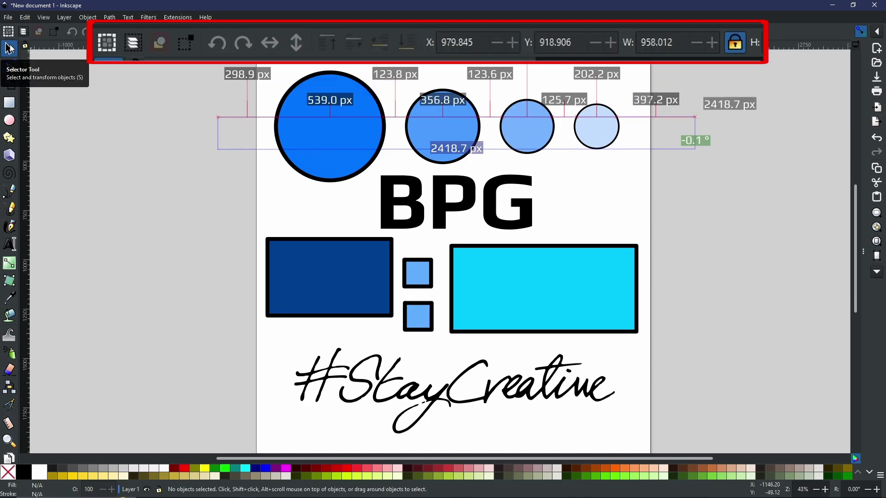
pyautogui.click(14, 68)
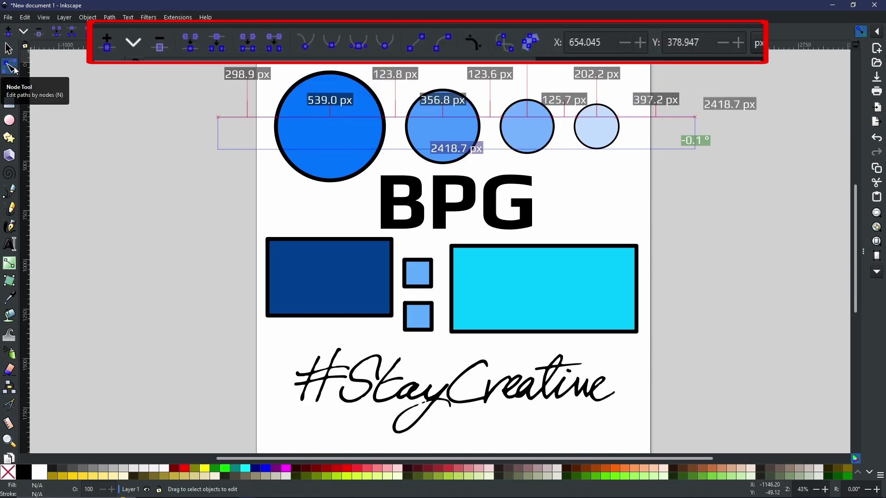
pyautogui.click(11, 103)
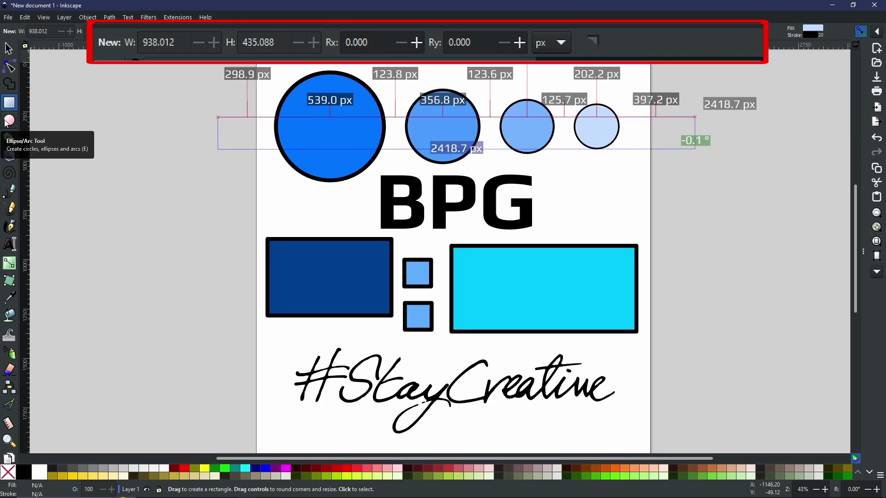
pyautogui.click(9, 121)
pyautogui.press('s')
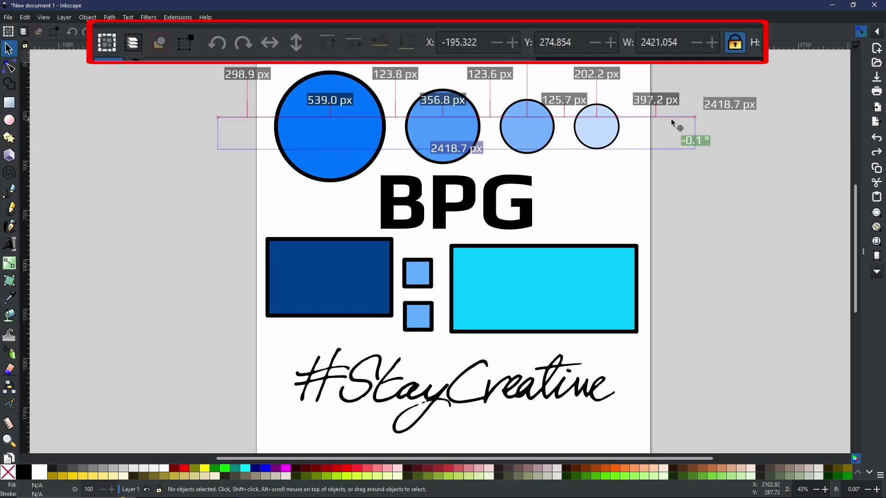
pyautogui.moveTo(672, 121); pyautogui.dragTo(641, 124)
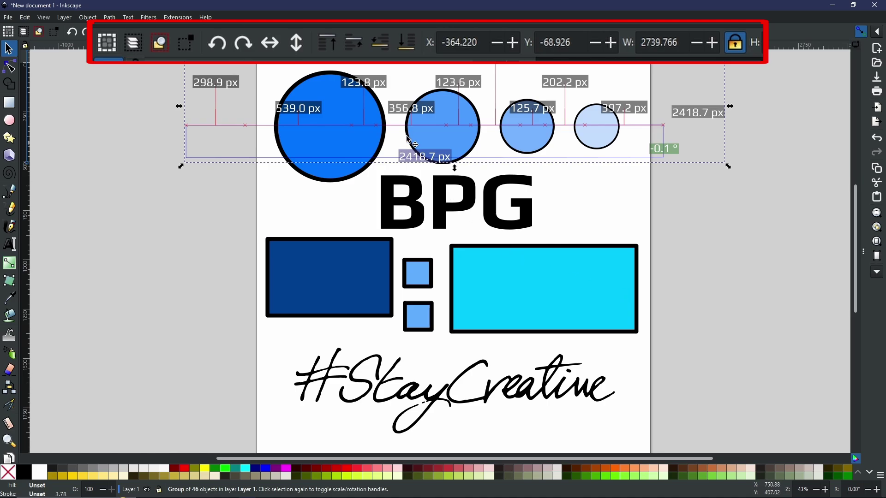
# Move the measurement group onto the rectangles and stretch the dark blue rectangle to 773.173 px wide
pyautogui.moveTo(417, 140); pyautogui.dragTo(449, 269)
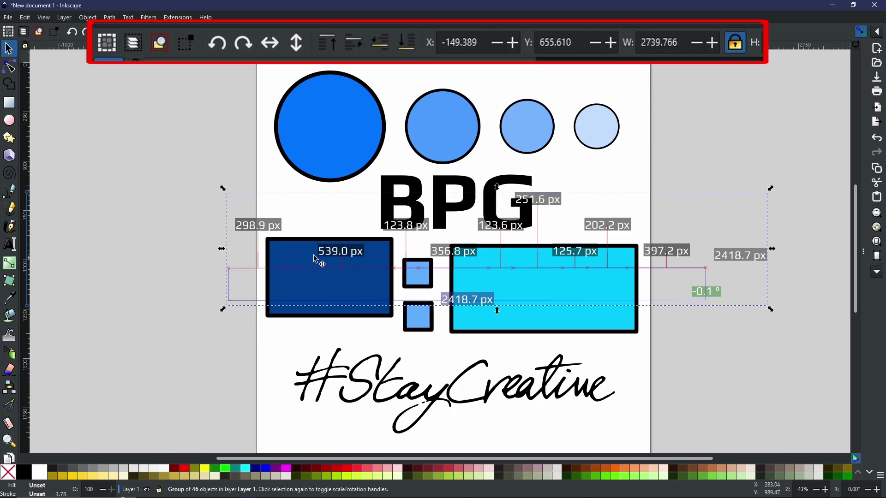
pyautogui.keyDown('ctrl'); pyautogui.click(336, 247); pyautogui.keyUp('ctrl')
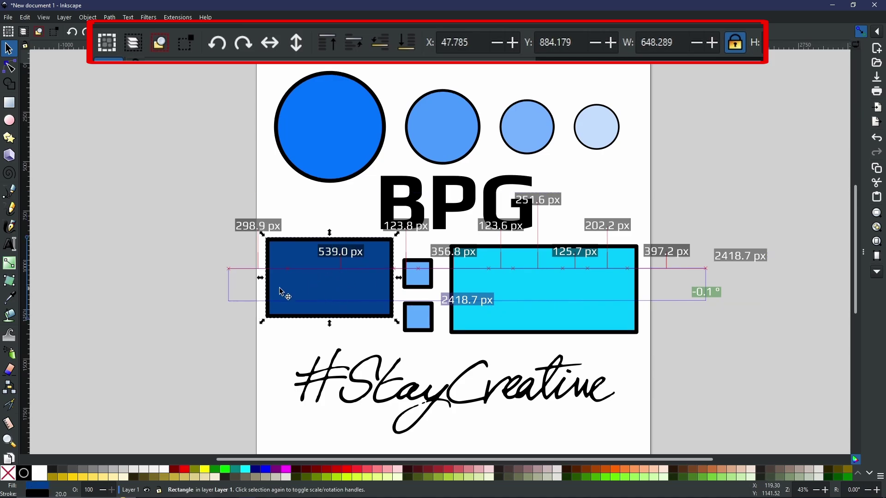
pyautogui.moveTo(274, 281); pyautogui.dragTo(263, 282)
pyautogui.moveTo(399, 278); pyautogui.dragTo(414, 283)
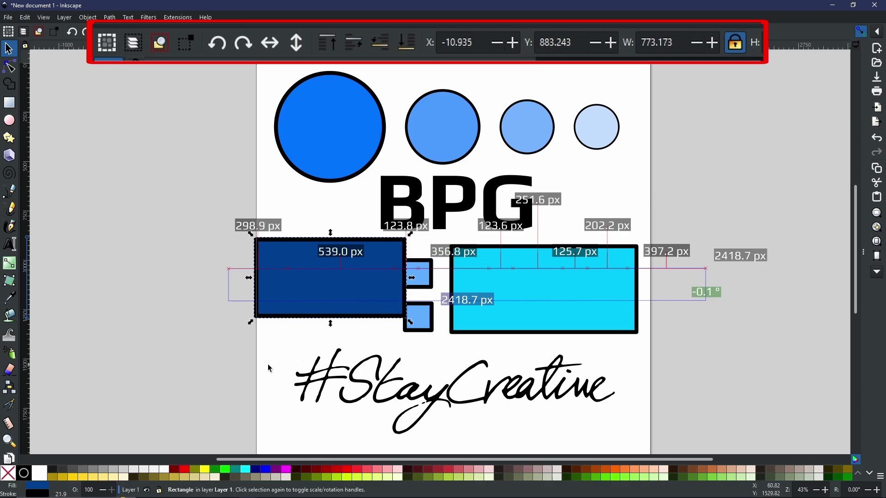